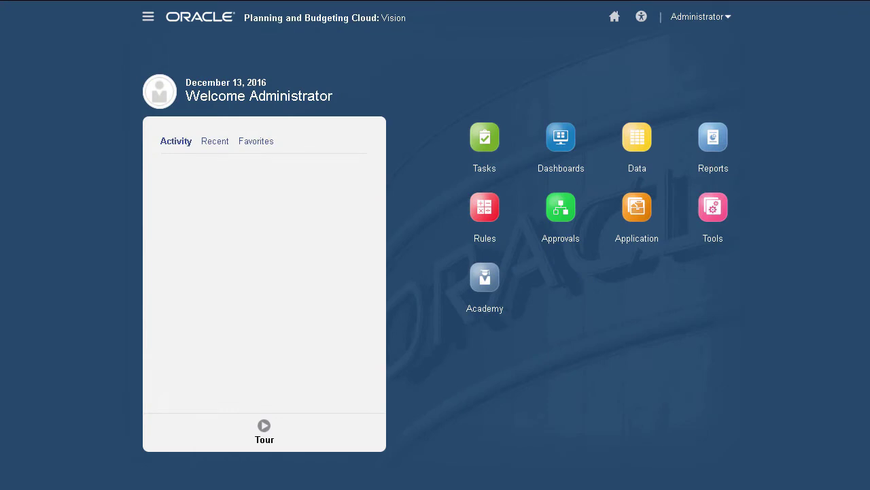
From the Vision application's Dimensions tab, create a new Import Metadata definition.
click(633, 219)
click(487, 289)
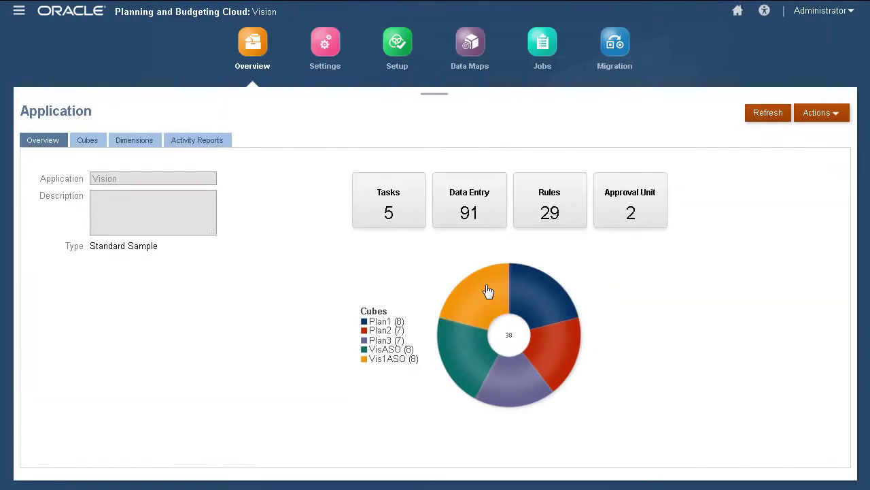
click(146, 143)
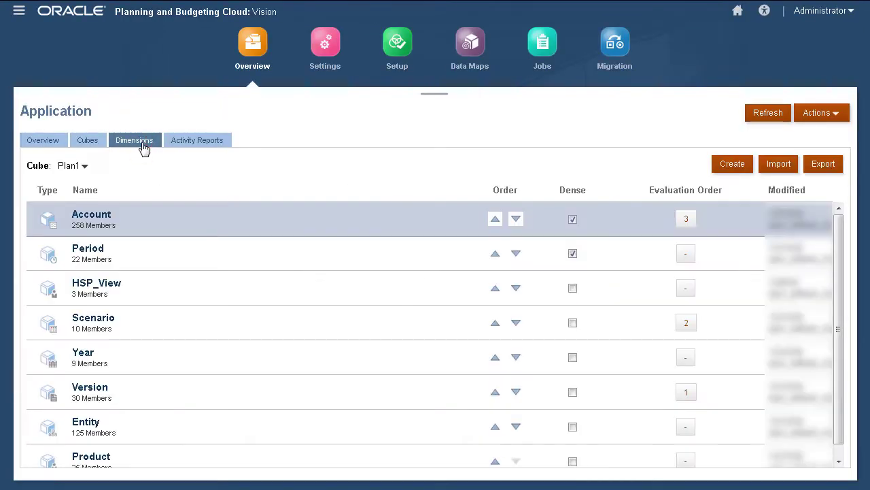
click(779, 166)
click(601, 36)
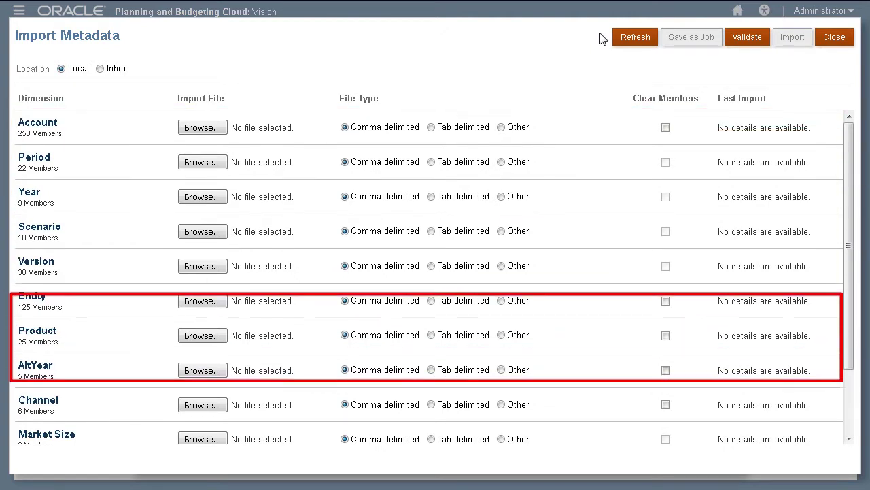
click(848, 439)
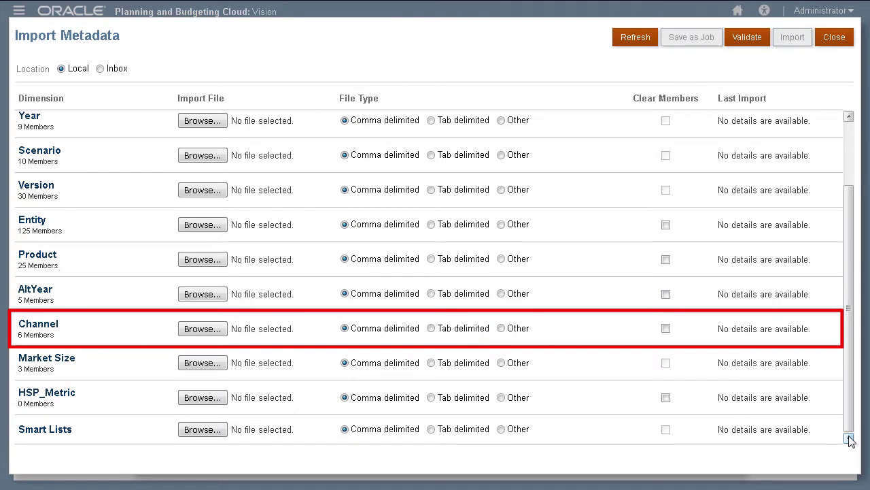
click(849, 118)
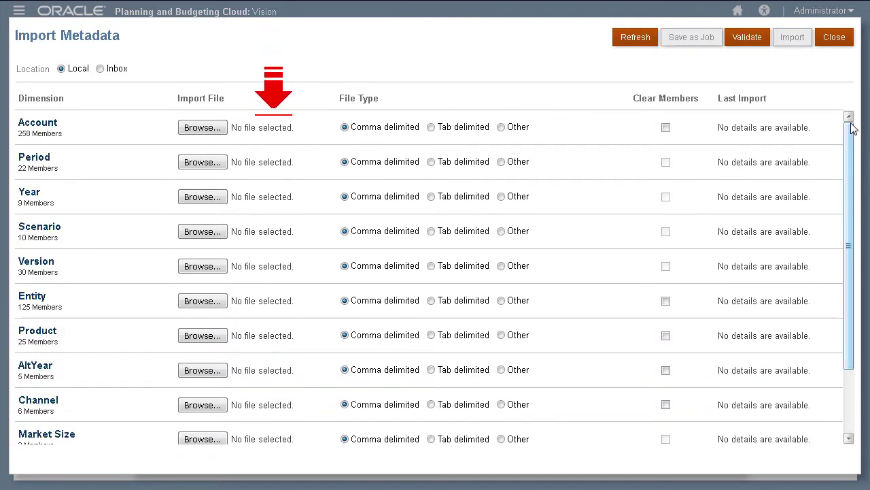
Attach the exported Account and Period CSV files to their dimension rows.
click(215, 135)
click(235, 122)
click(316, 379)
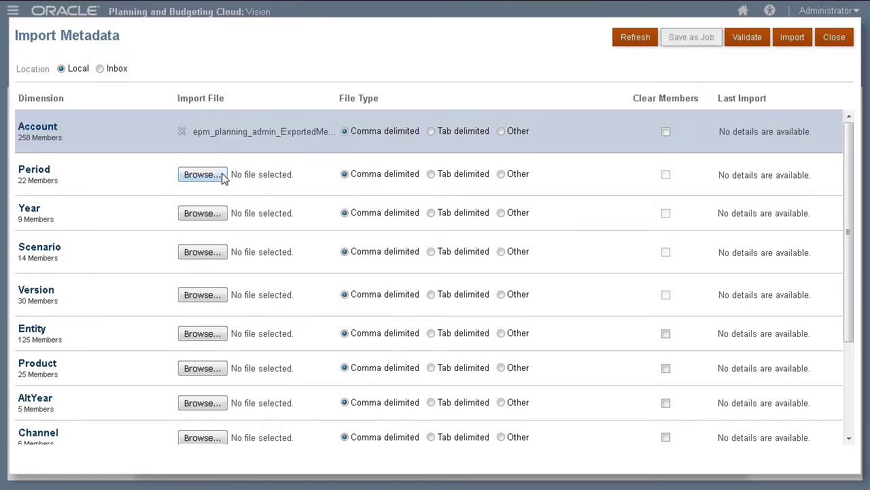
click(223, 175)
click(224, 178)
click(317, 303)
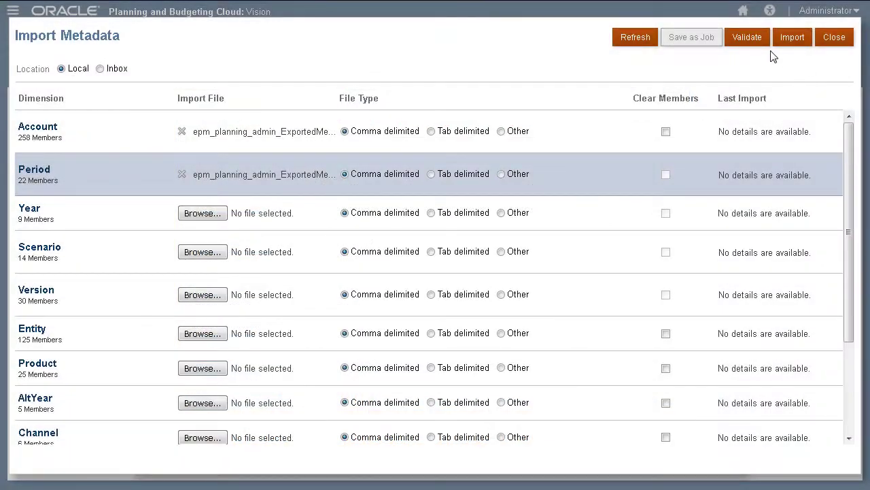
Validate the attached files, close the import dialogs, and check the job in Jobs Recent Activity.
click(748, 39)
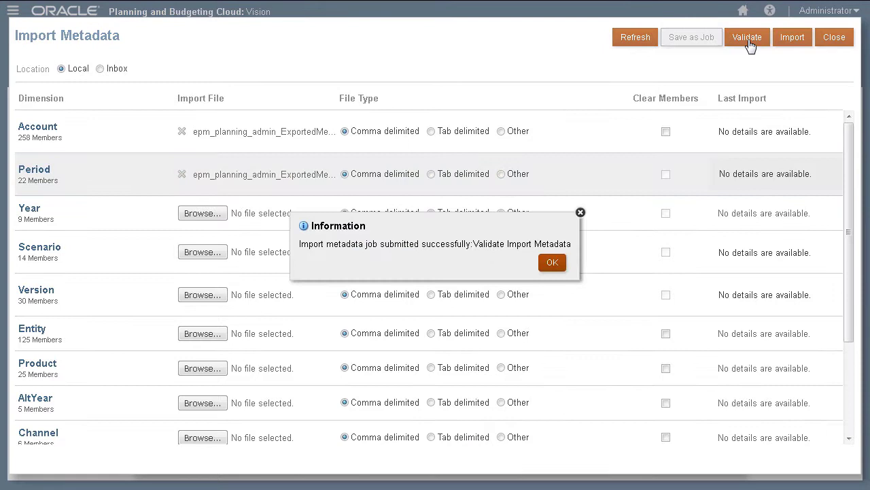
click(550, 263)
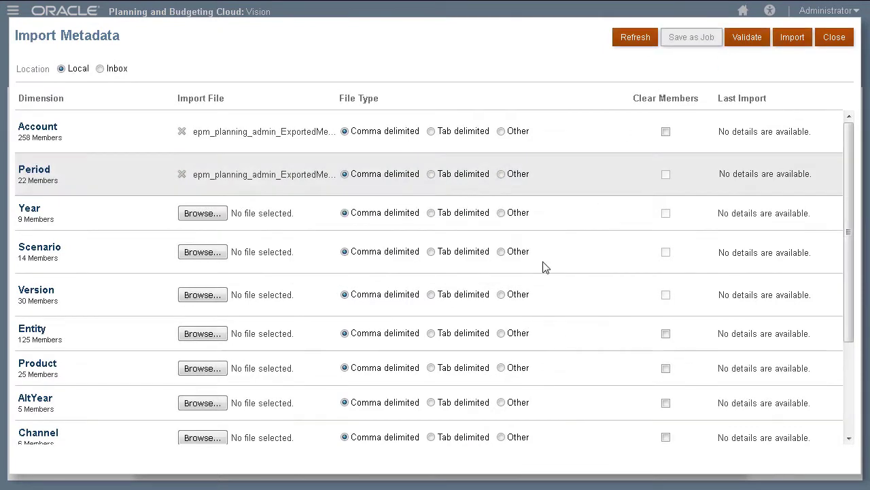
click(835, 38)
click(707, 35)
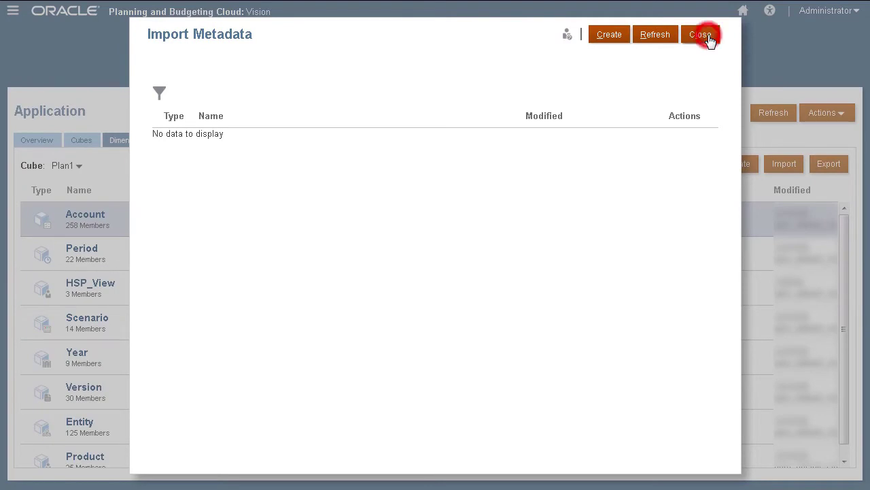
click(548, 45)
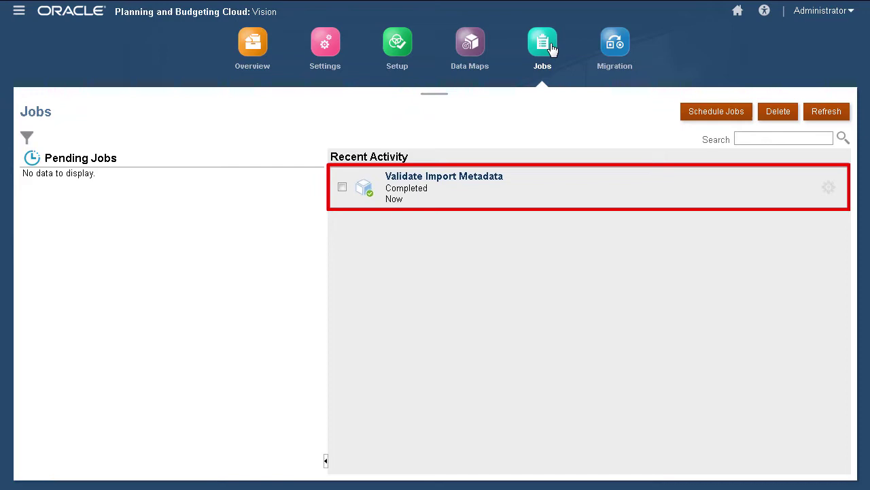
Return to the Dimensions list and start a new metadata import definition.
click(253, 47)
click(149, 145)
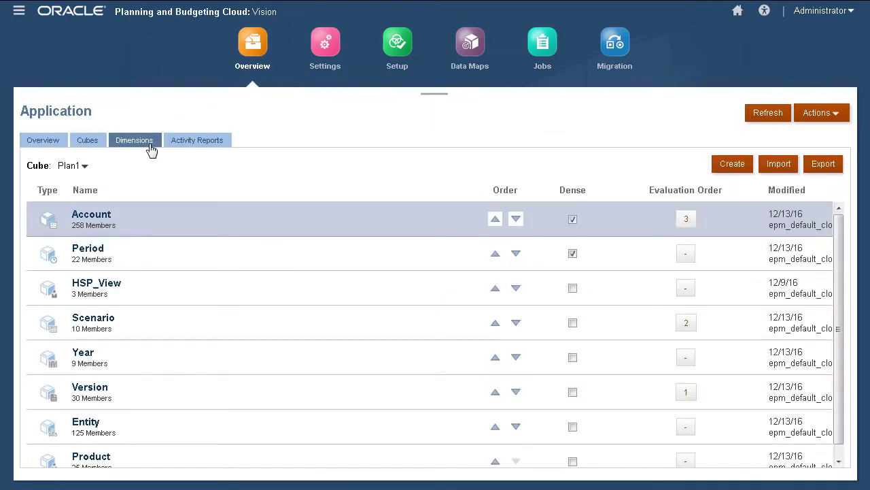
click(768, 167)
click(608, 39)
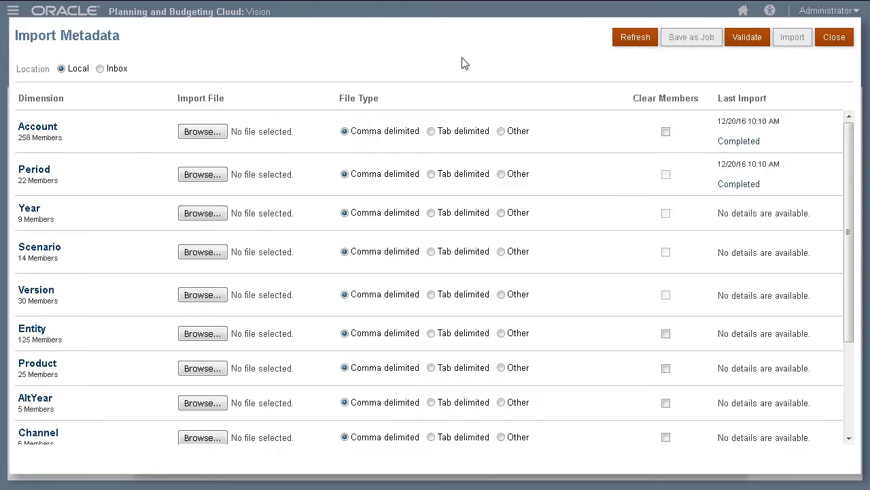
Attach the exported Account and Period CSV files to the new import.
click(217, 134)
click(266, 95)
click(301, 303)
click(217, 175)
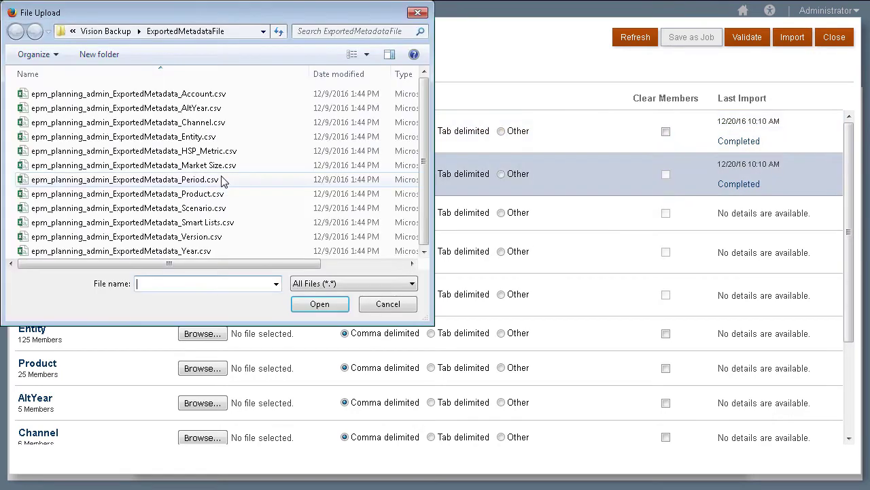
click(224, 179)
click(319, 303)
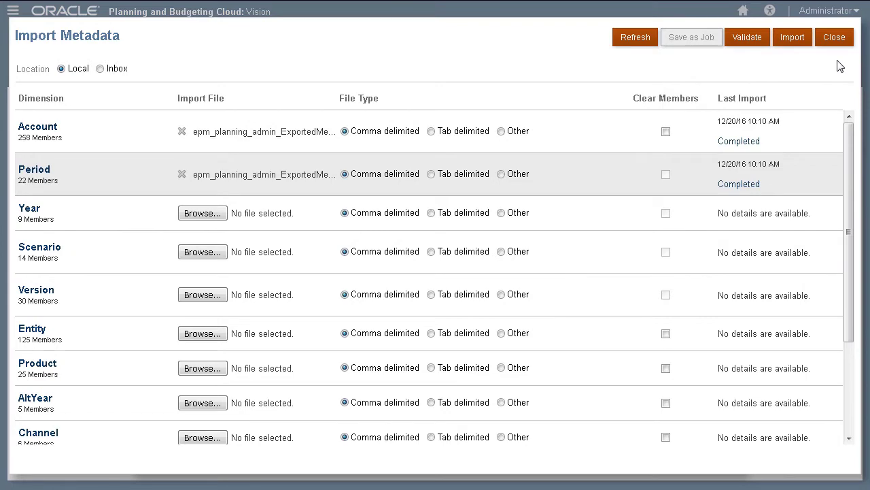
Run the Account and Period import, refreshing until both show Completed with Account at 266 members.
click(790, 39)
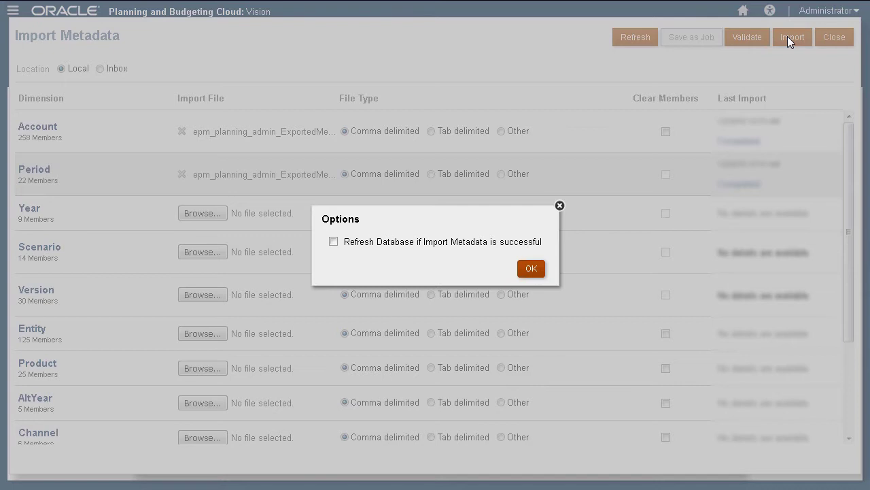
click(530, 271)
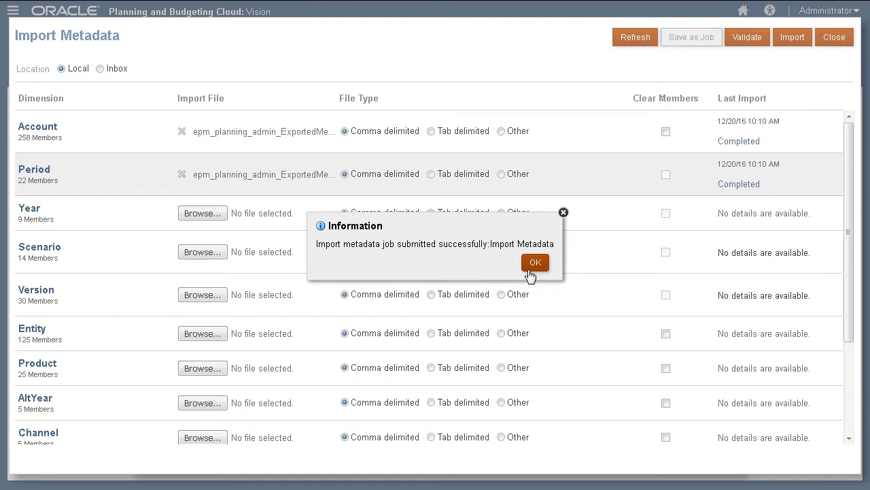
click(535, 264)
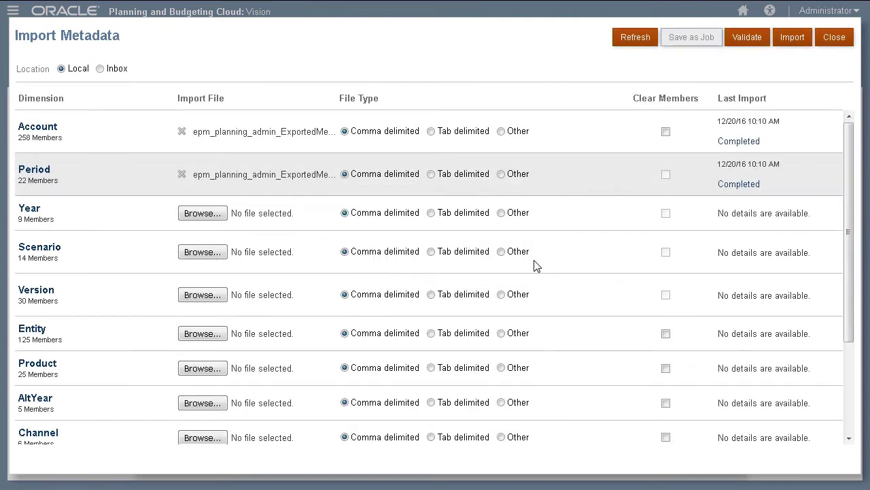
click(656, 46)
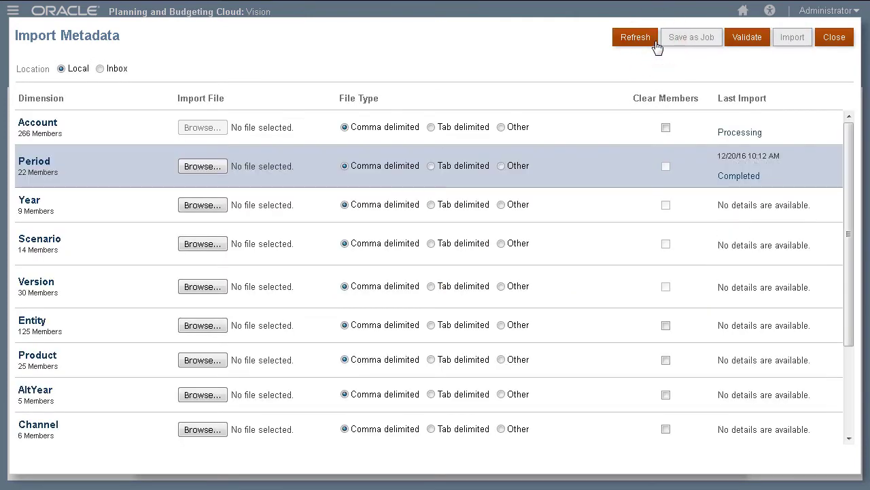
click(656, 46)
click(651, 45)
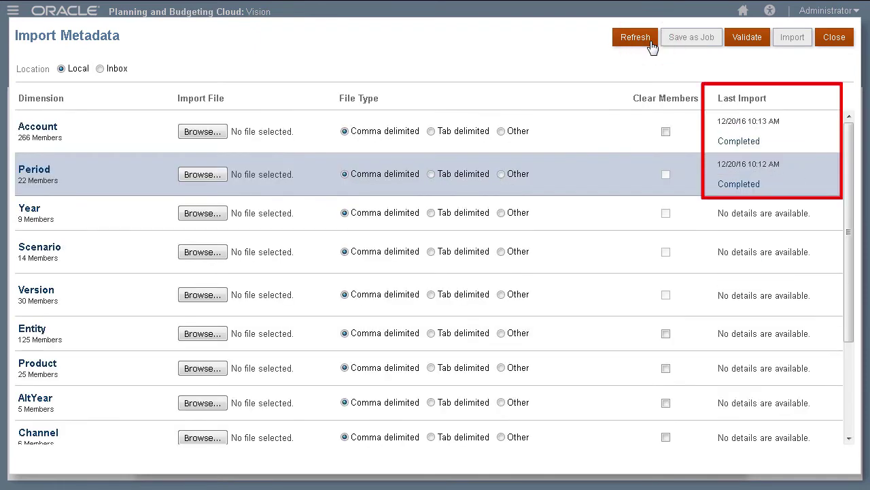
click(829, 41)
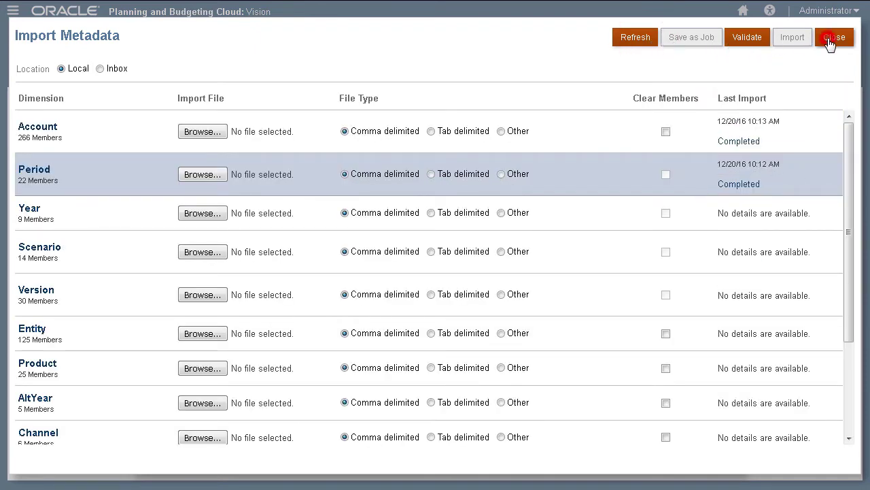
Close the import job list and refresh Dimensions so Account shows 266 instead of 258 members.
click(704, 39)
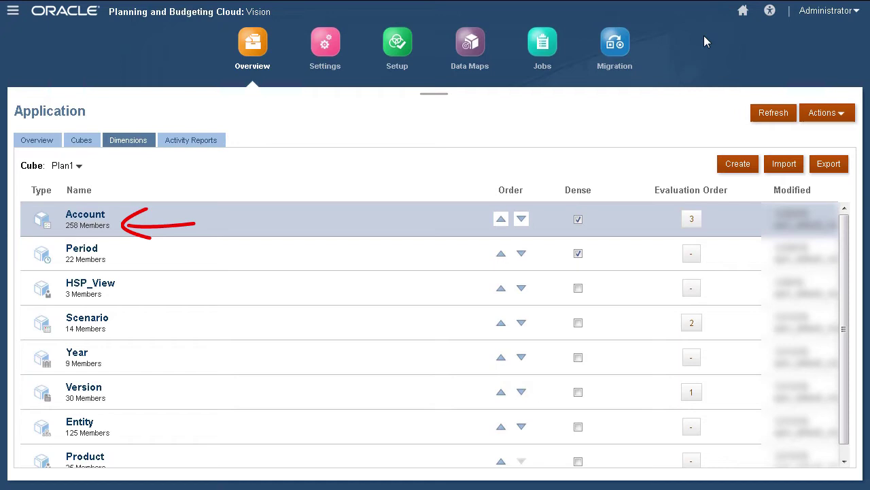
click(762, 115)
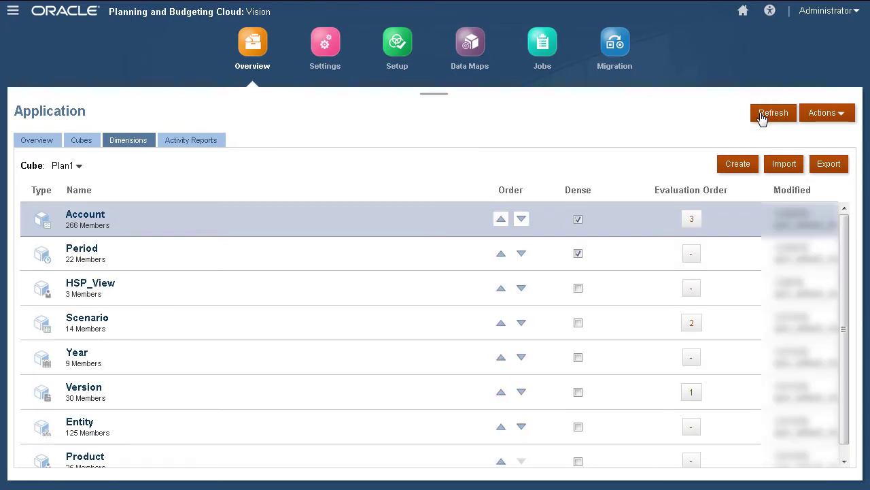
click(817, 115)
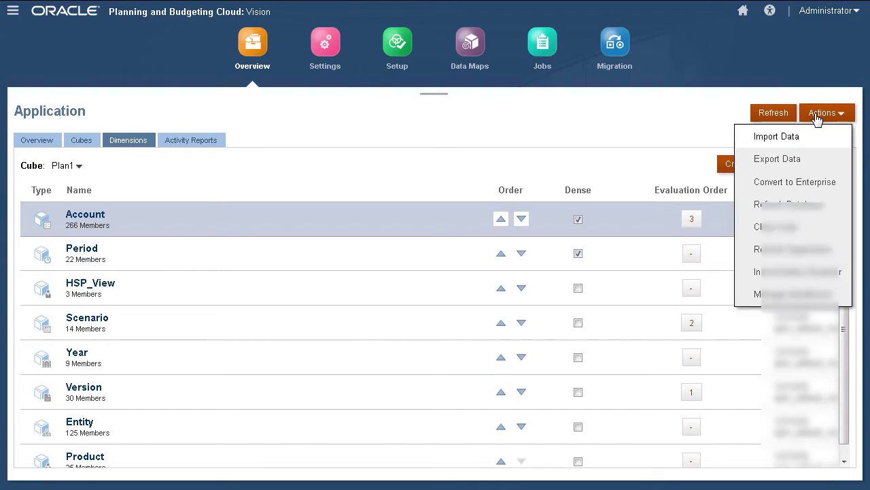
Open Inbox/Outbox Explorer and browse into Vision Backup's ExportedMetadataFile folder.
click(759, 275)
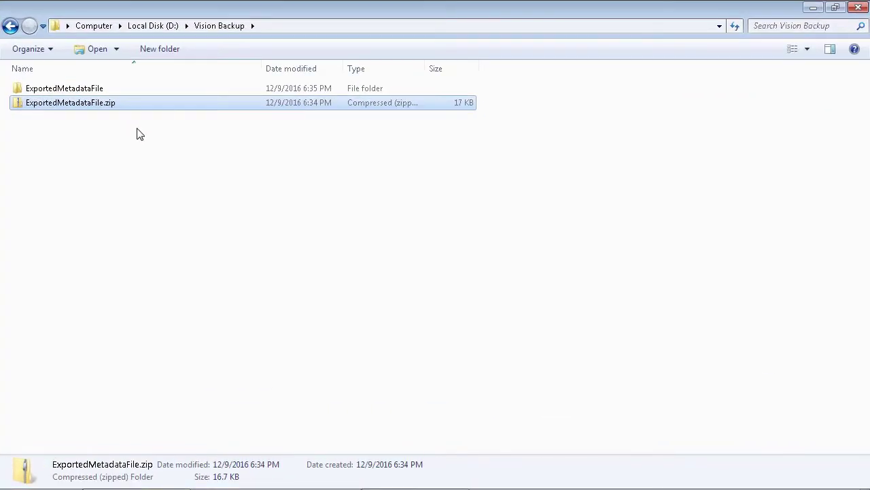
double_click(129, 88)
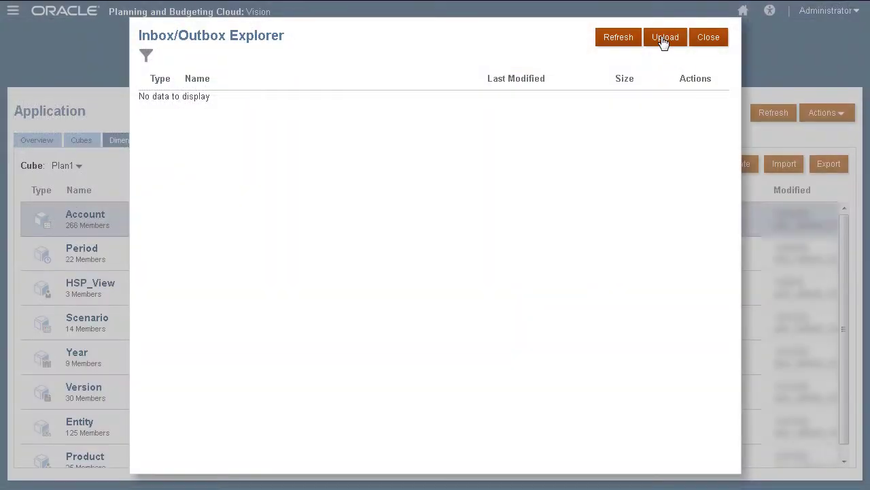
Upload ExportedMetadataFile.zip to the Inbox.
click(664, 39)
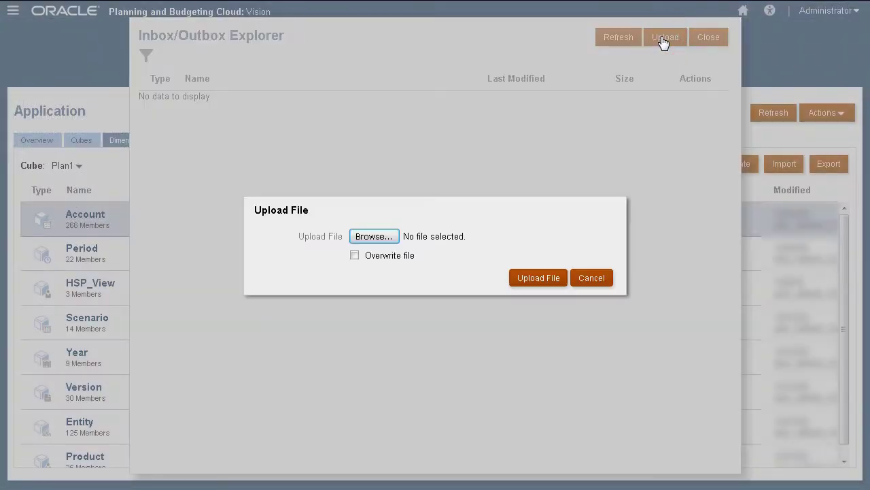
click(374, 236)
click(91, 111)
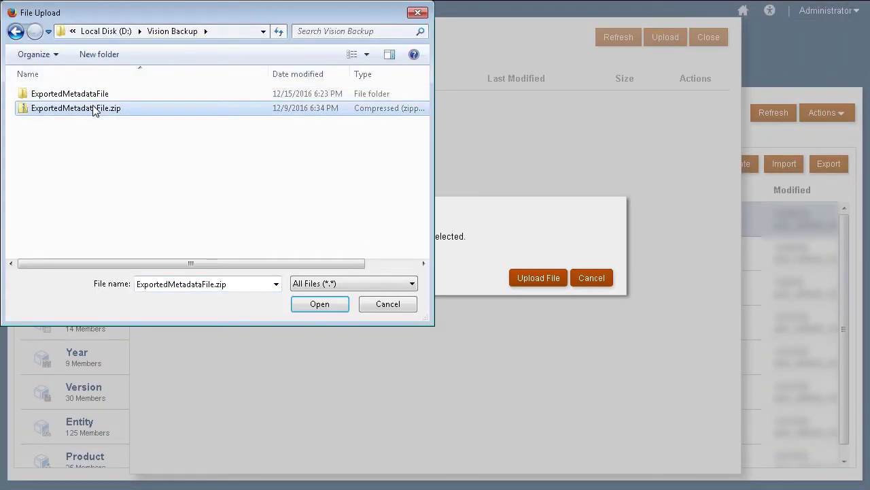
click(336, 307)
click(543, 281)
click(487, 263)
Upload the Account, Scenario, Version and Smart Lists CSV files to the Inbox.
click(670, 43)
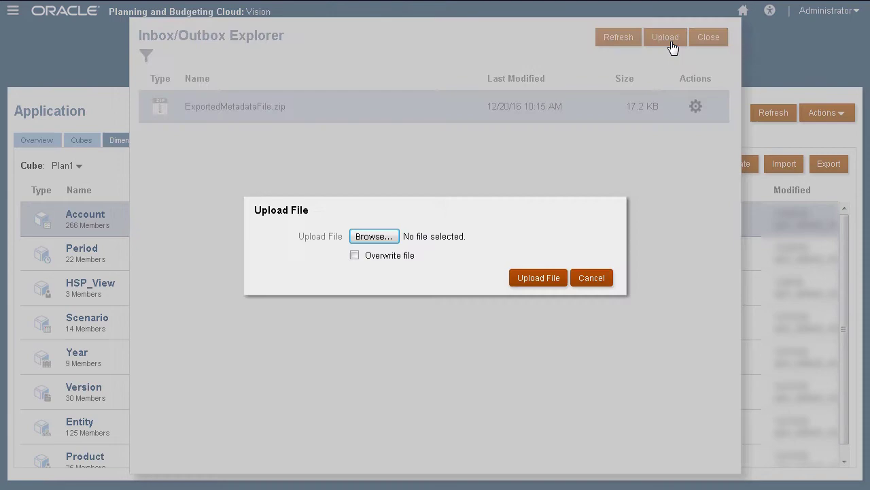
click(374, 236)
double_click(77, 89)
click(116, 91)
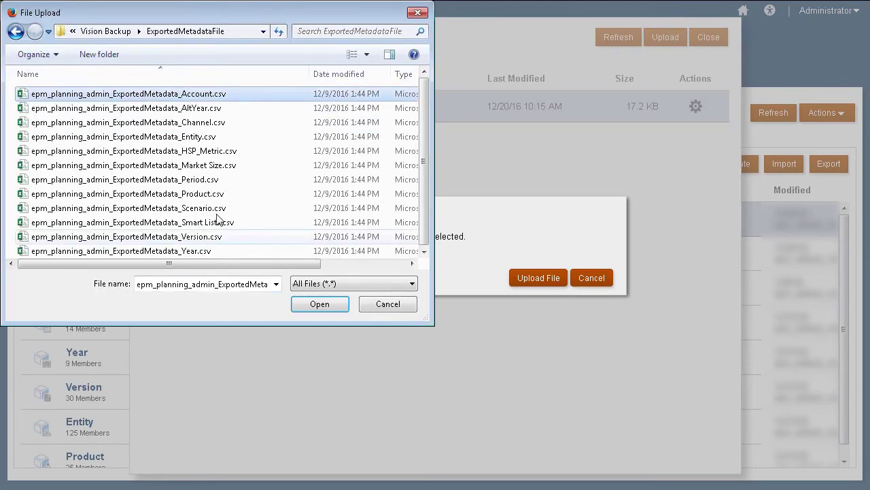
click(305, 304)
click(538, 277)
click(486, 261)
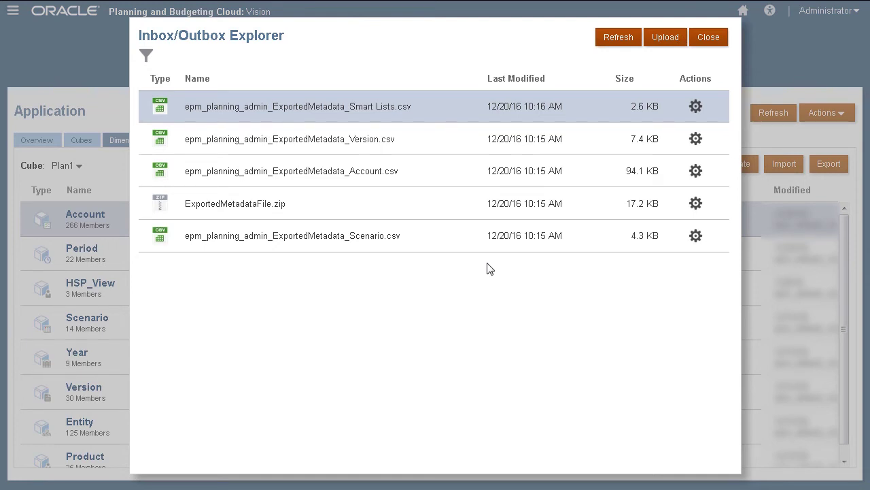
Set the import to read from the Inbox with the planning_admin_ExportedMetadata Scenario, Version and Smart Lists CSVs.
click(701, 38)
click(772, 167)
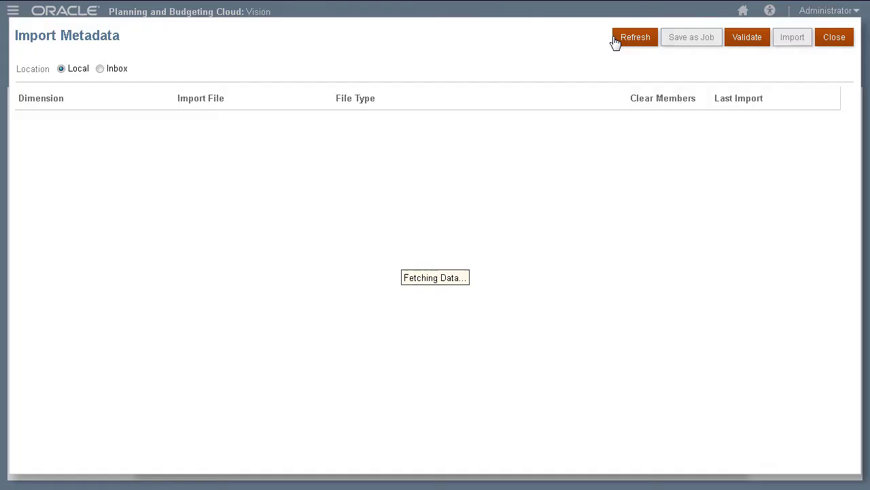
click(100, 69)
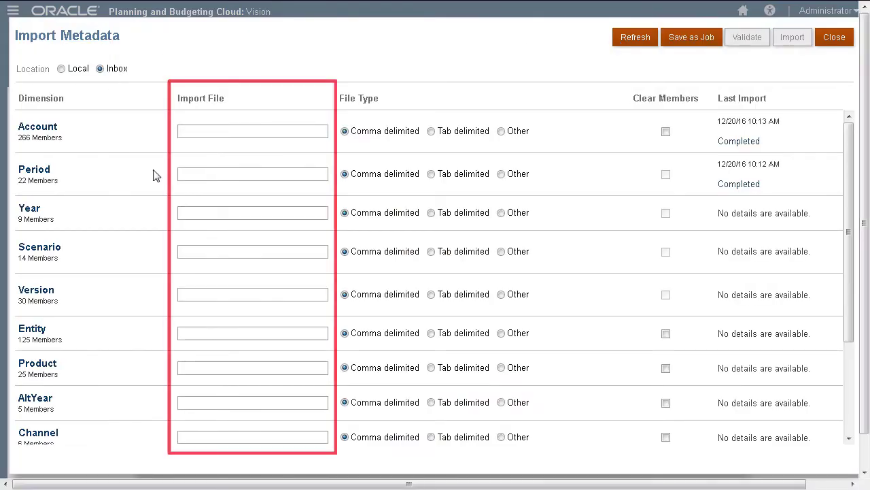
click(252, 252)
text(planning_admin_ExportedMetadata_Scenario.csv)
click(202, 295)
text(planning_admin_ExportedMetadata_Version)
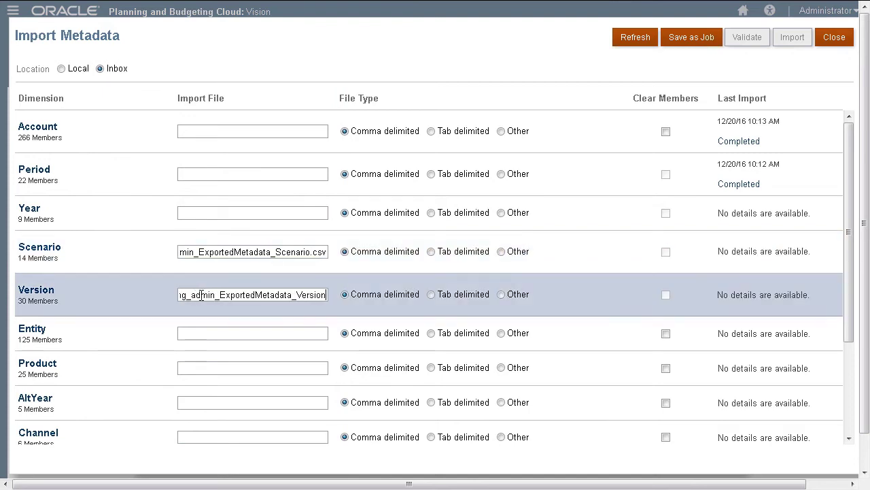
text(.csv)
scroll(519, 351, down, 3)
click(302, 422)
text(planning_admin_ExportedMetadata_Smart Lists.csv)
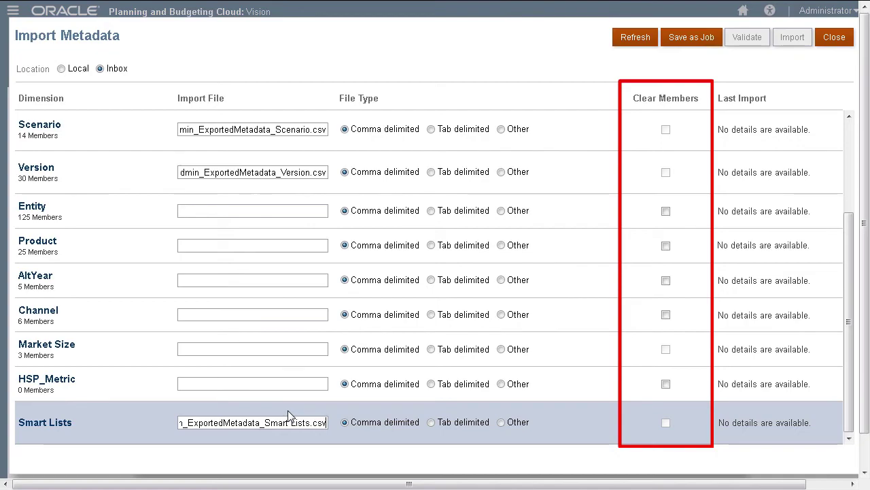
Save the import as job 'Import Metadata 1228' with database refresh after a successful import.
click(700, 41)
click(448, 244)
text(Impor)
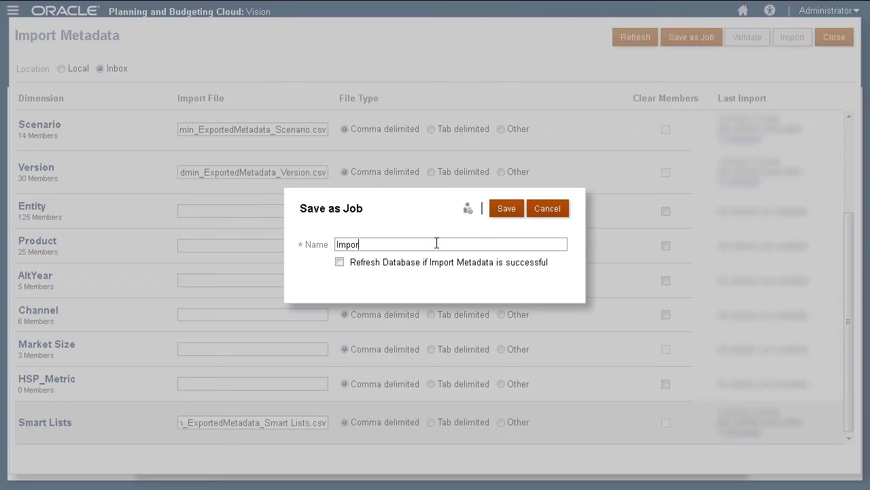
text(t Metadata 1228)
click(339, 261)
click(507, 208)
click(465, 137)
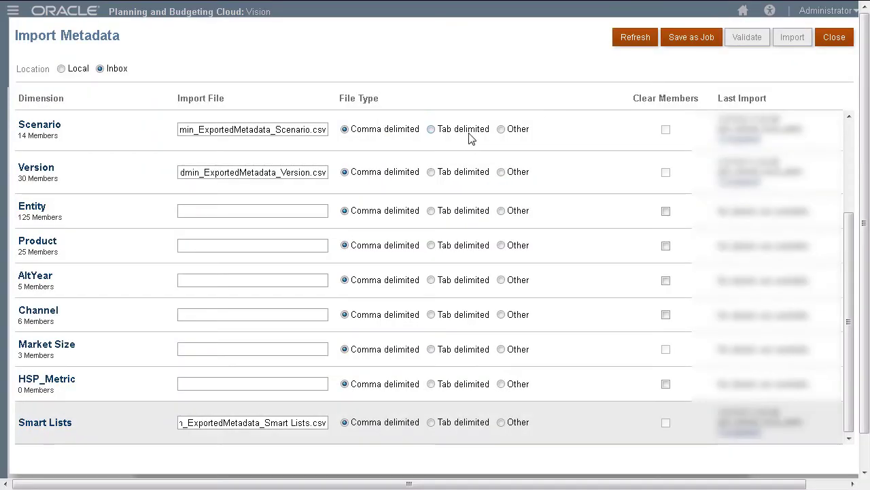
Start scheduling a new Import Metadata job from the Jobs page.
click(819, 37)
click(708, 41)
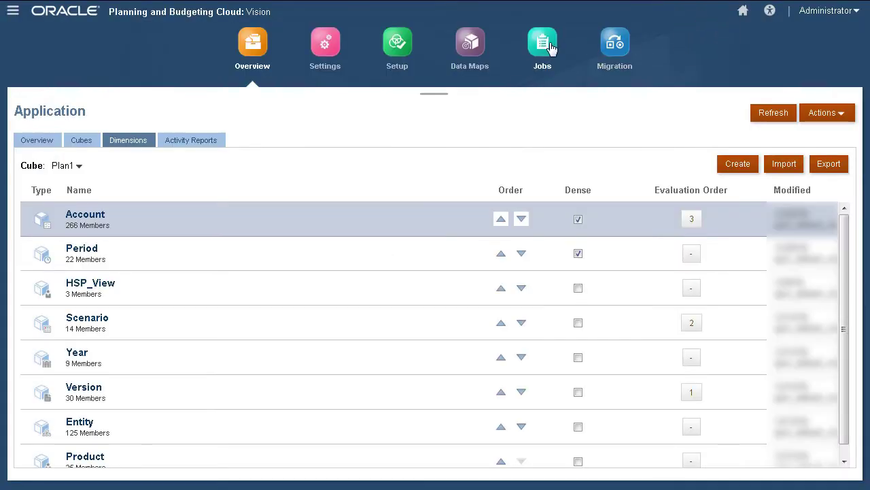
click(543, 48)
click(692, 112)
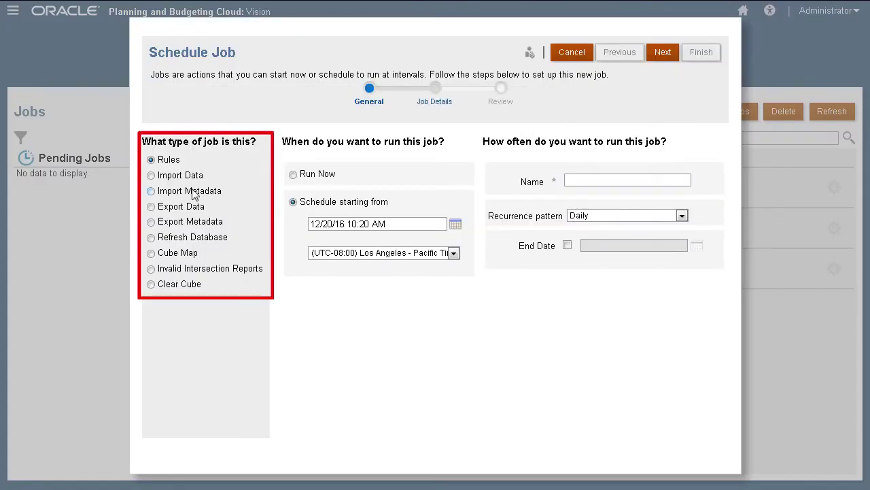
click(153, 192)
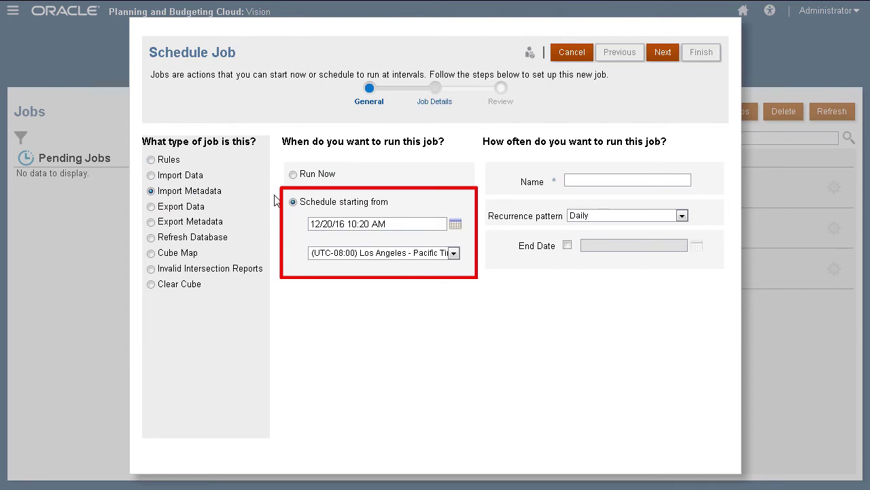
Set the job to run now, select Import Metadata 1220, and reach the Review step.
click(681, 216)
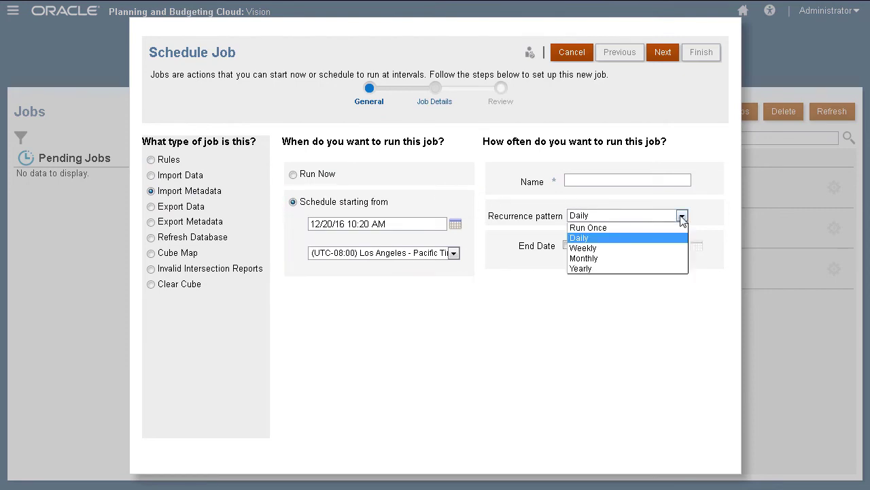
click(682, 216)
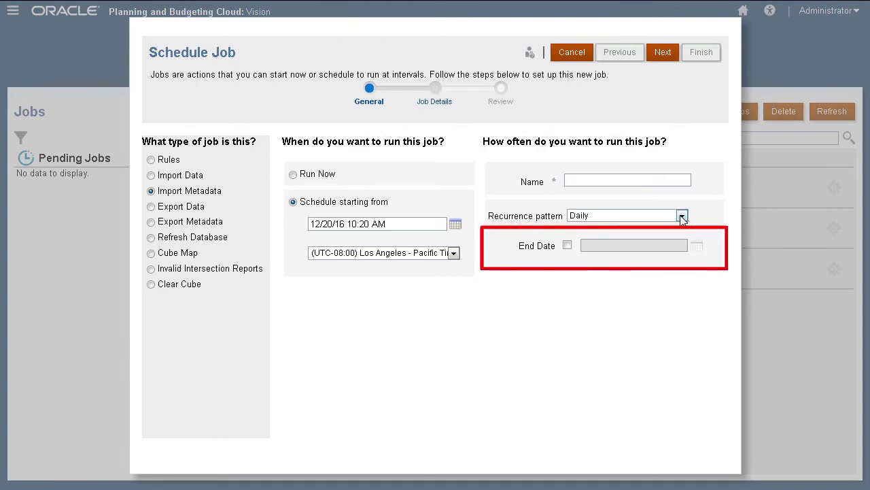
click(293, 174)
click(661, 55)
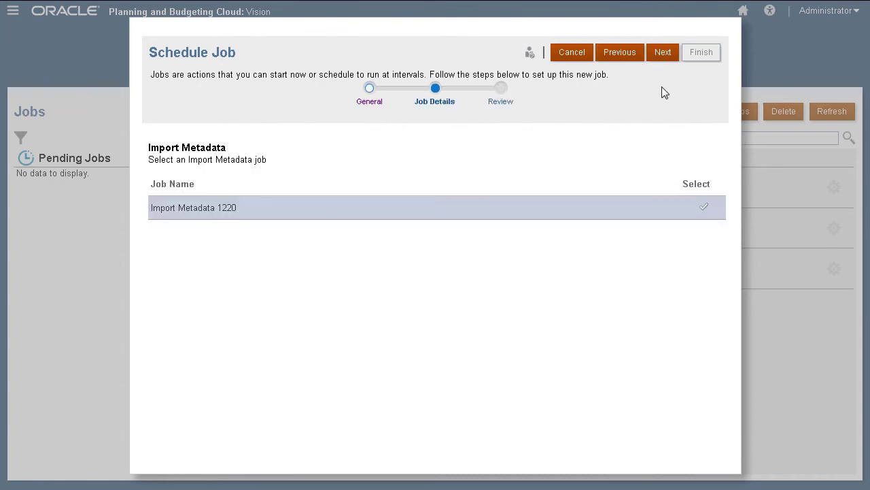
click(704, 212)
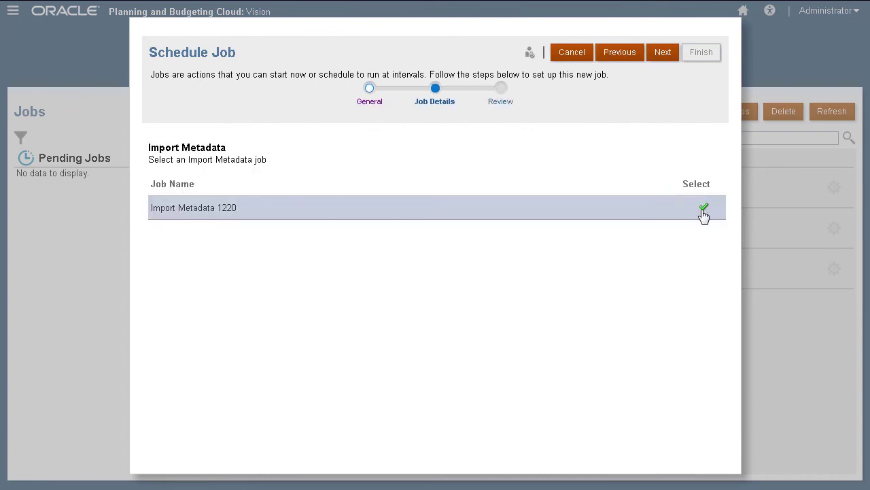
click(654, 57)
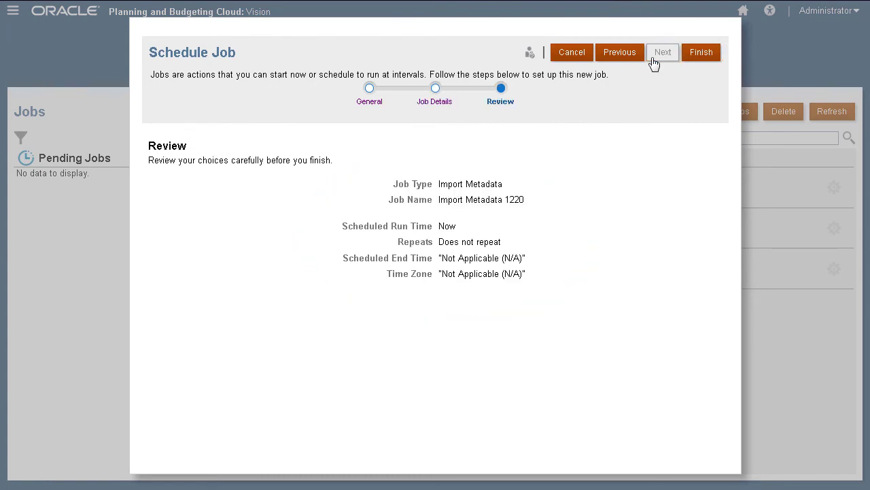
Run Import Metadata 1220, confirm the Smart Lists, Scenario and Version loads completed, then reopen the Dimensions list.
click(697, 61)
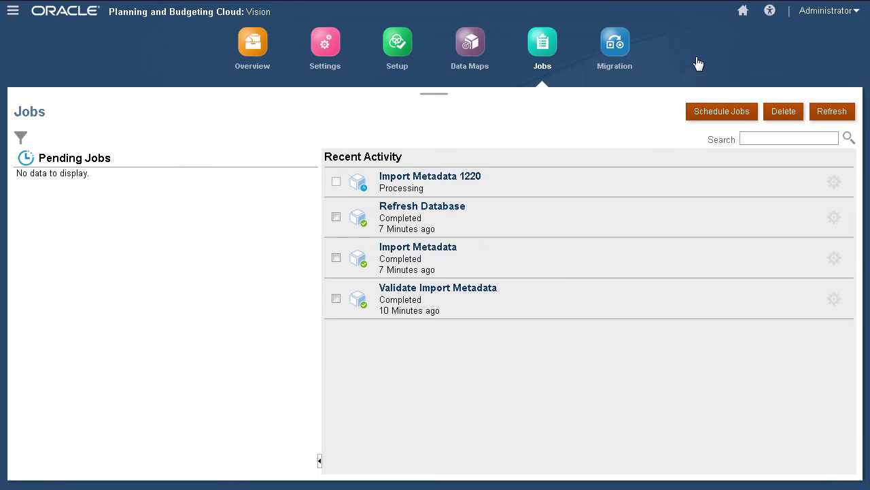
click(824, 115)
click(824, 116)
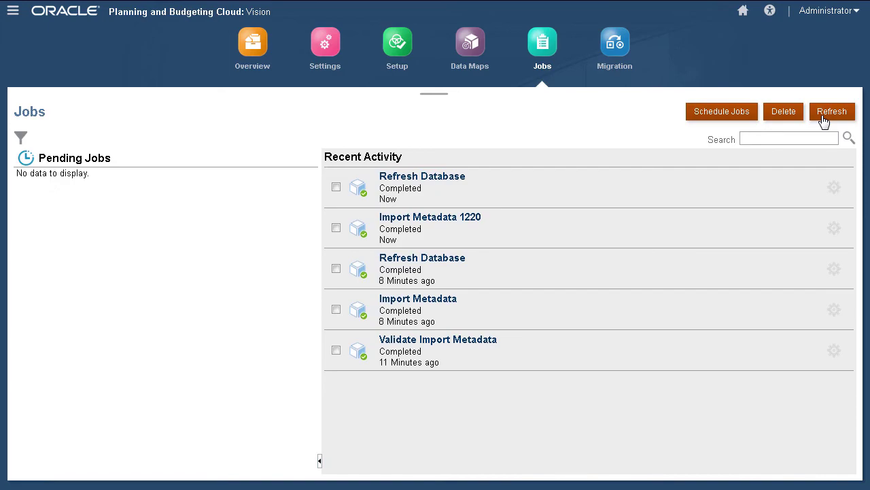
click(466, 219)
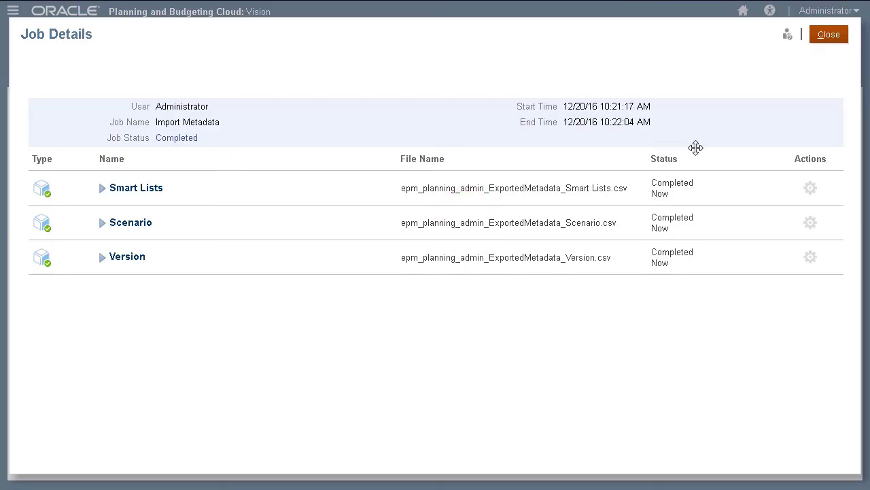
click(838, 38)
click(253, 55)
click(136, 140)
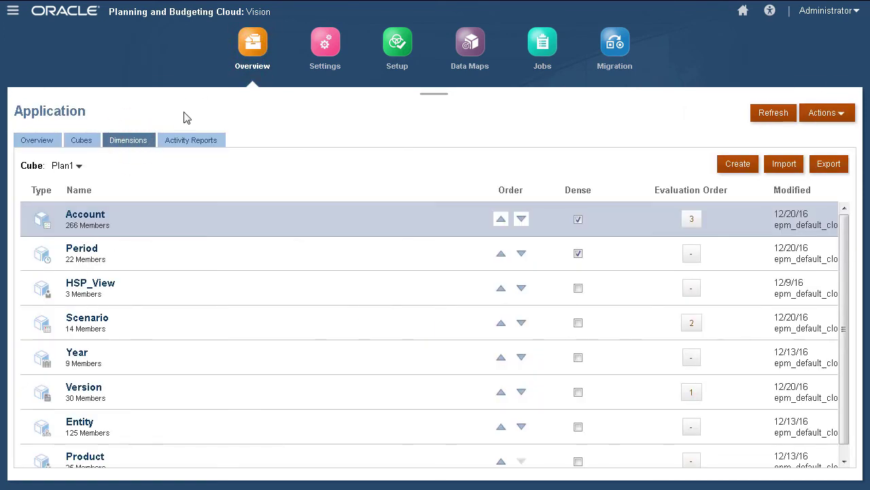
Browse the Account dimension's 267-member hierarchy in the Dimensions editor, then return to the home page.
click(12, 11)
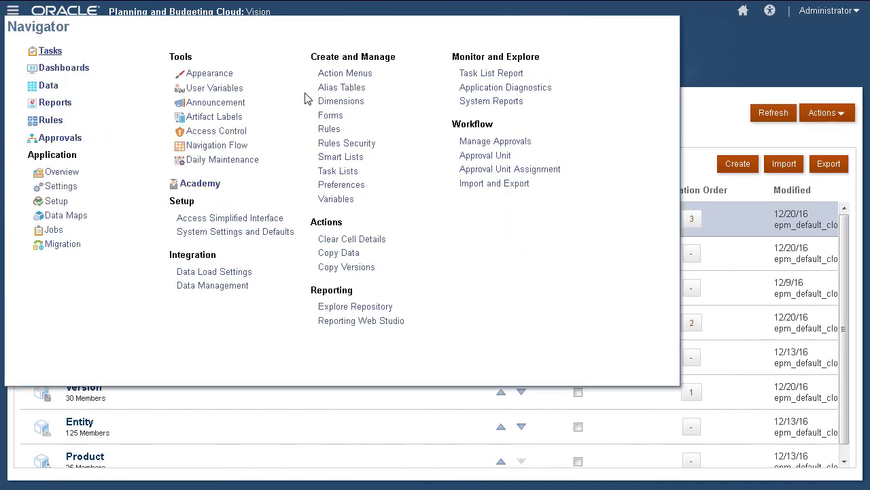
click(329, 102)
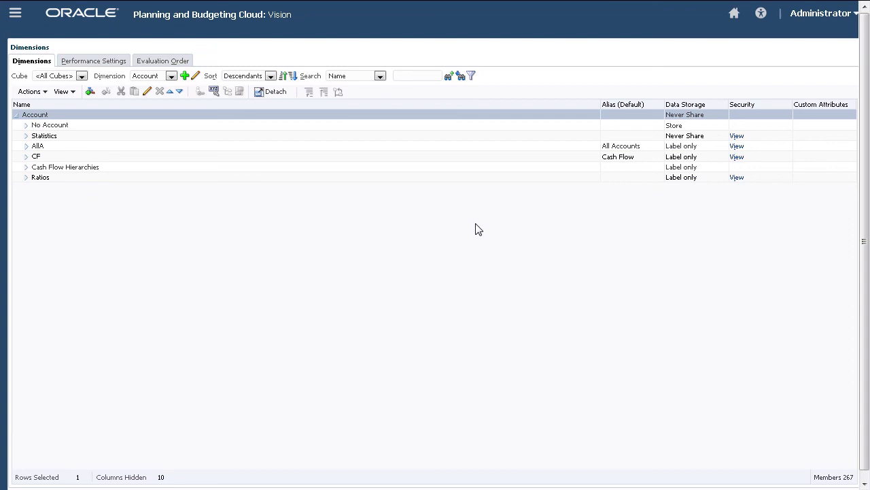
click(99, 15)
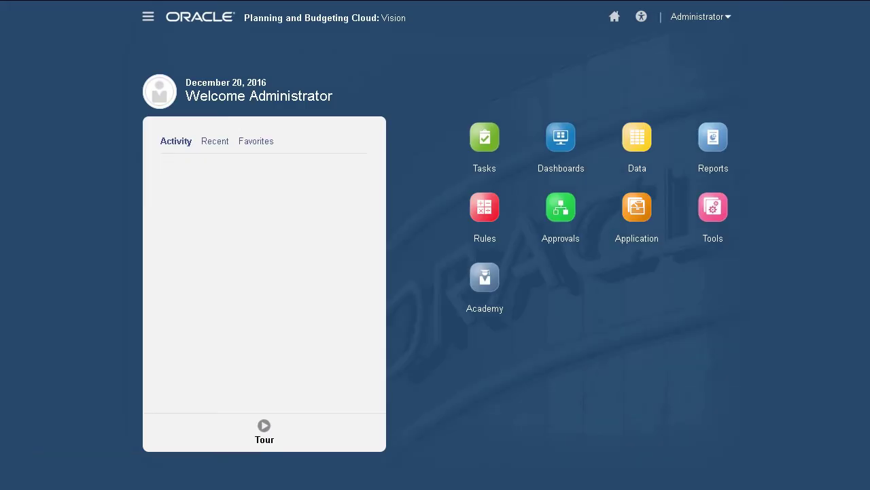